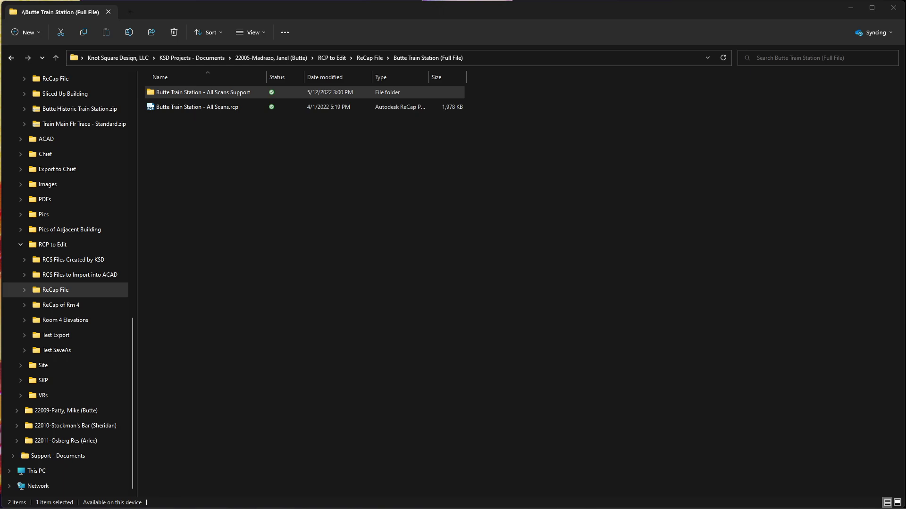
# Check the size and contents of the Butte Train Station - All Scans Support folder in its properties.
pyautogui.rightClick(216, 93)
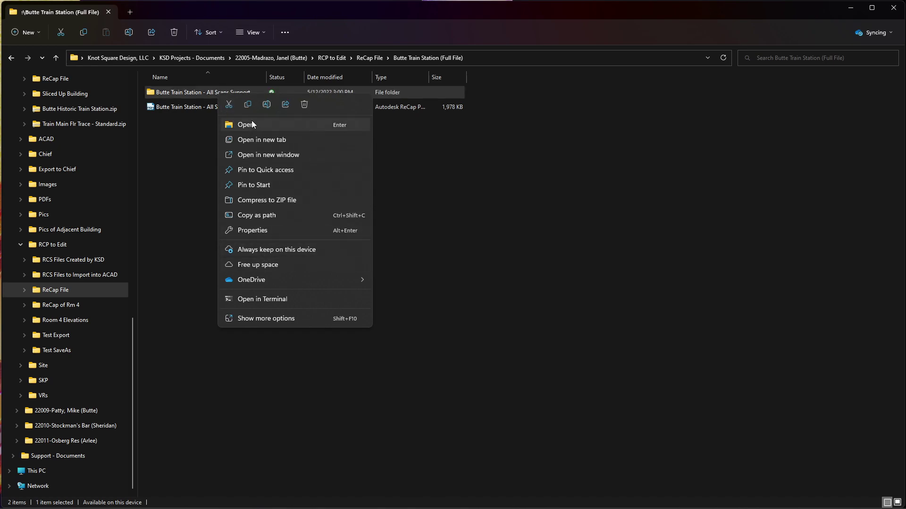
pyautogui.moveTo(267, 286)
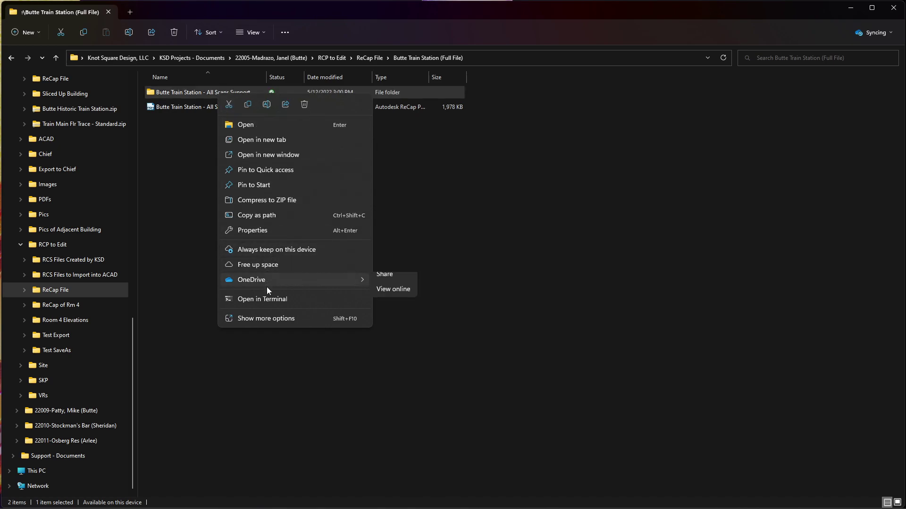
pyautogui.click(263, 231)
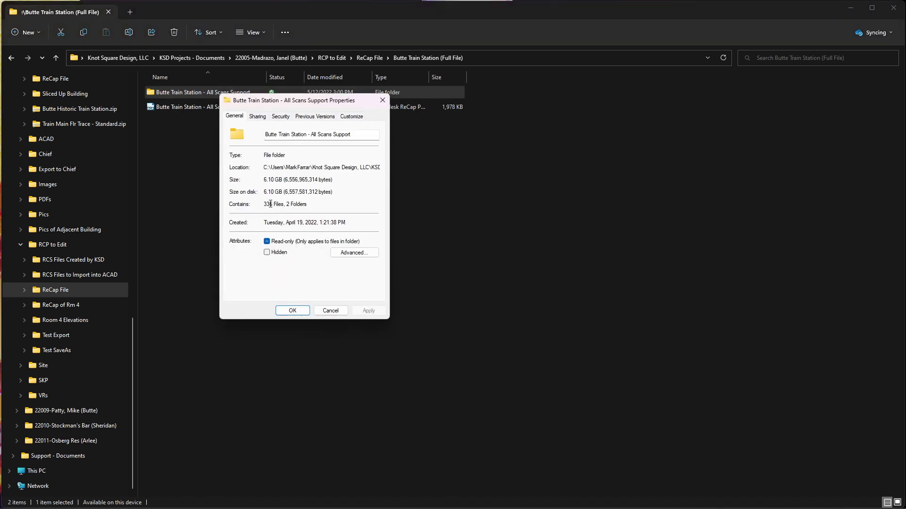
pyautogui.click(333, 311)
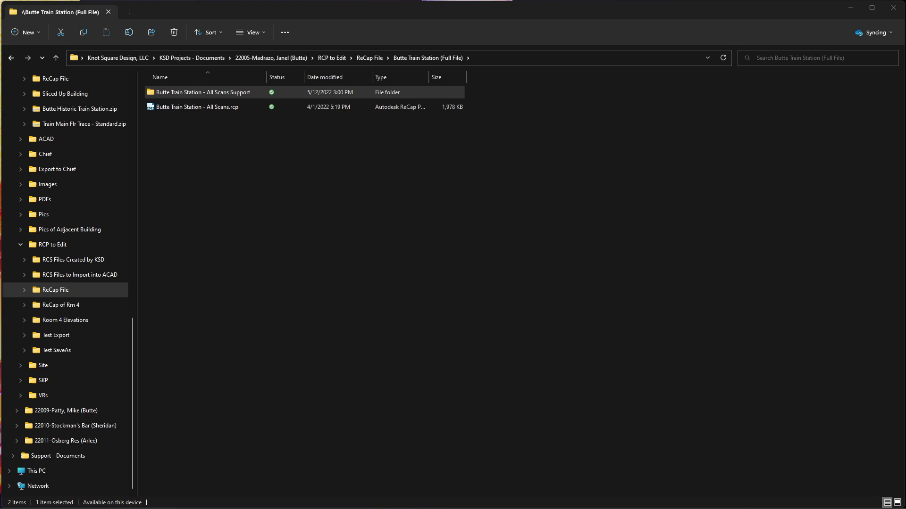
# Open Butte Train Station - All Scans.rcp in ReCap without saving the current project's changes, and switch to the top view.
pyautogui.click(174, 108)
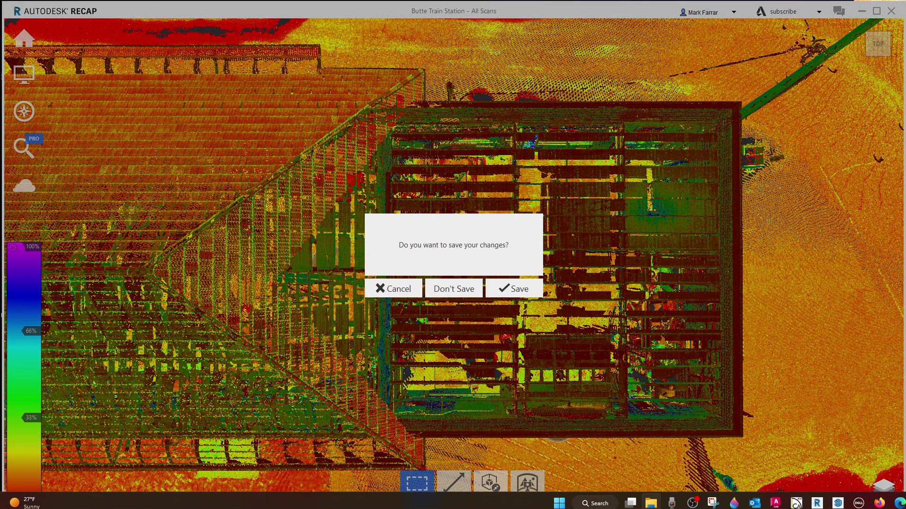
pyautogui.click(451, 294)
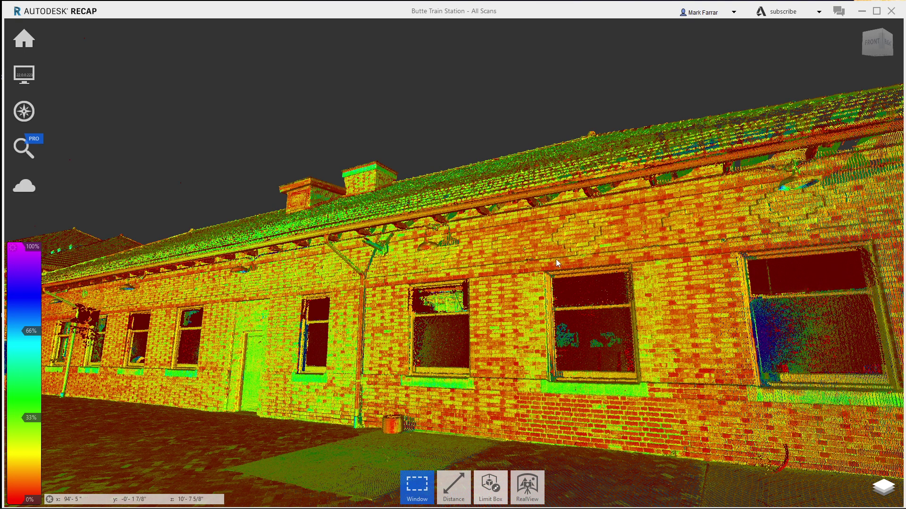
pyautogui.click(881, 33)
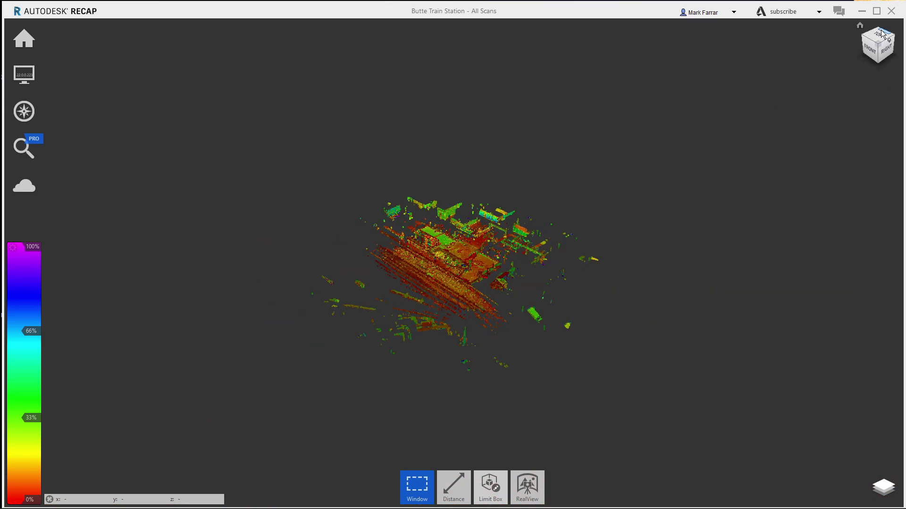
pyautogui.click(878, 36)
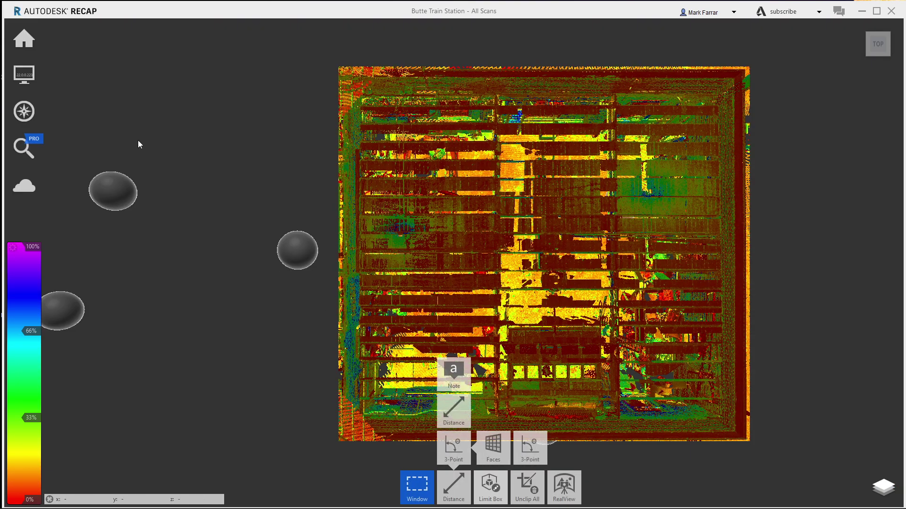
# Export the isolated building section as a Unified RCP named Room 4 Lesson in the Room 4 Lesson folder.
pyautogui.moveTo(24, 39)
pyautogui.moveTo(284, 40)
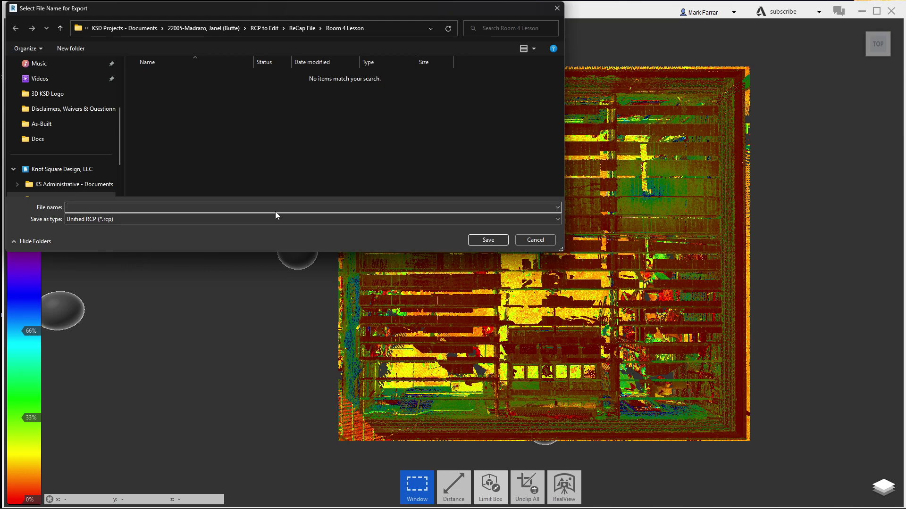
pyautogui.write('Room 4 Lesson')
pyautogui.click(487, 241)
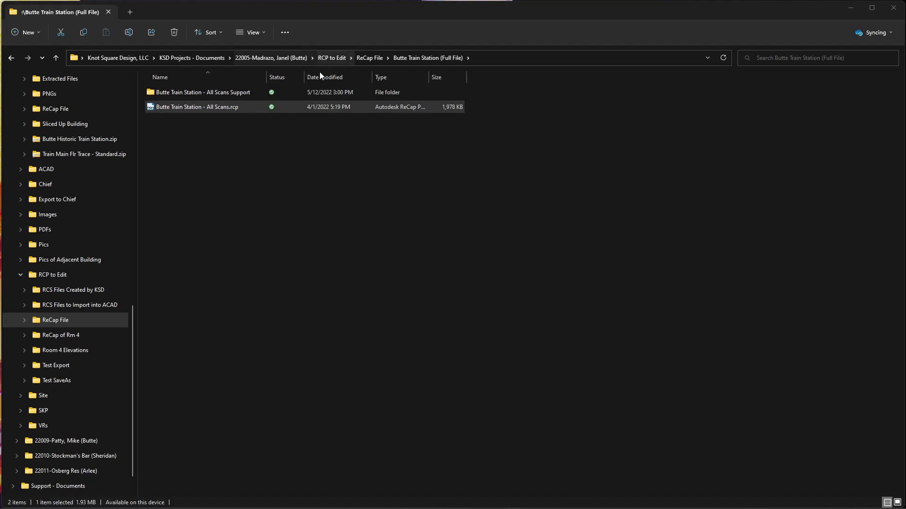
# In File Explorer, open the Room 4 Lesson folder and check the size of its Room 4 Lesson Support folder.
pyautogui.click(367, 57)
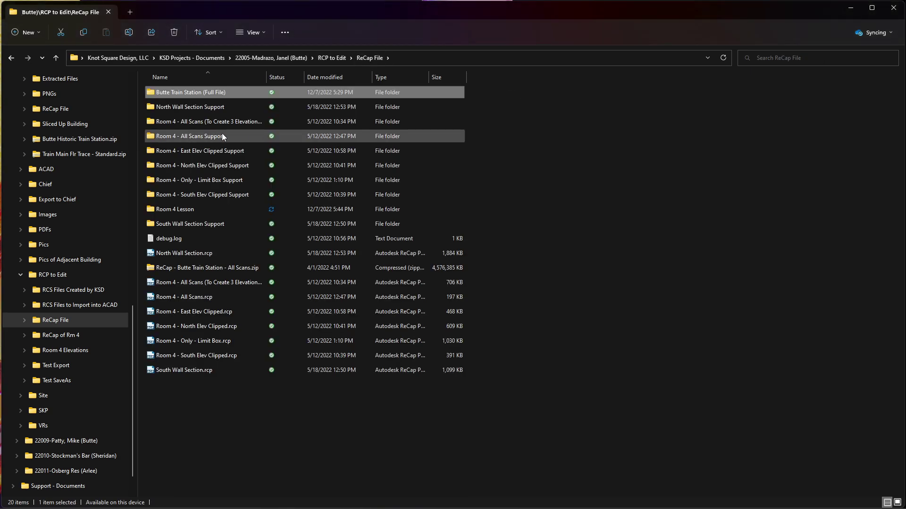
pyautogui.doubleClick(184, 206)
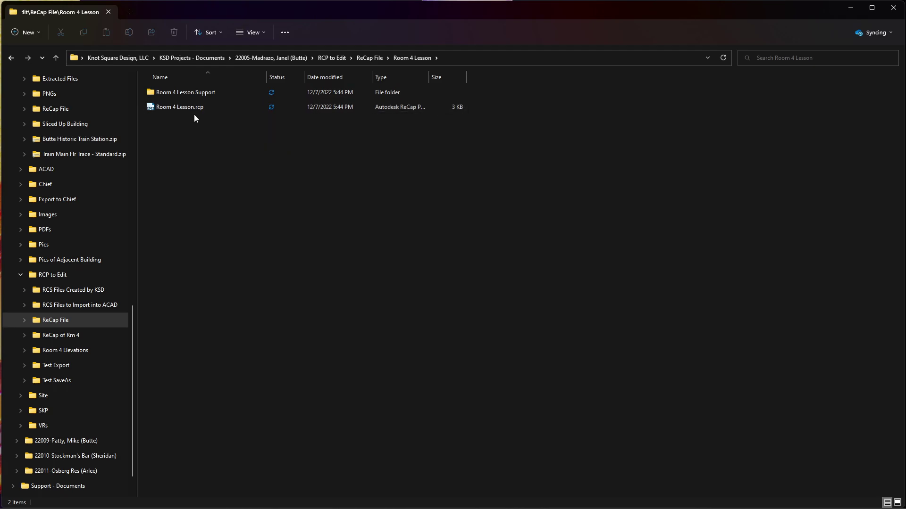
pyautogui.rightClick(195, 93)
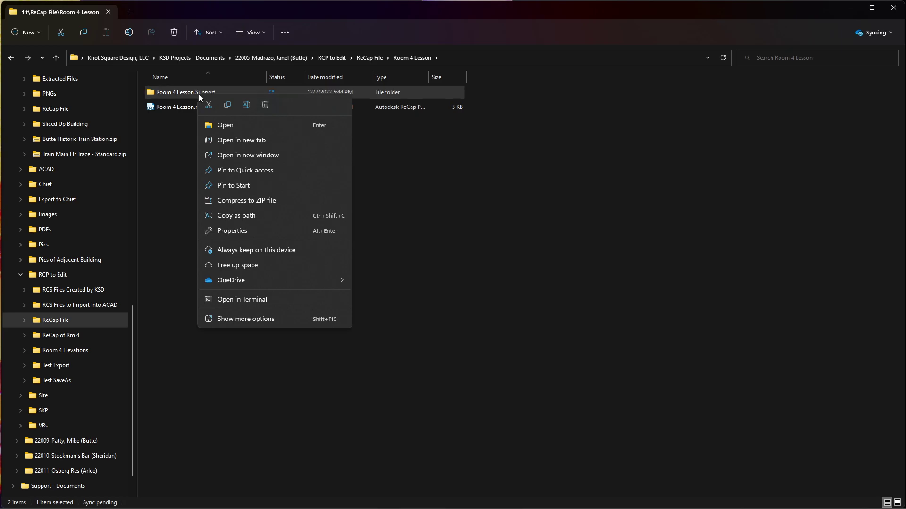
pyautogui.click(231, 232)
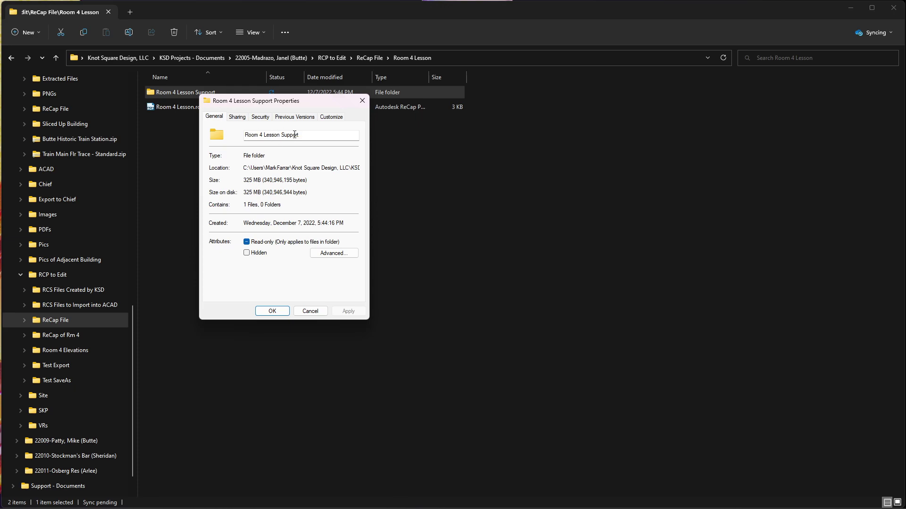
pyautogui.click(310, 311)
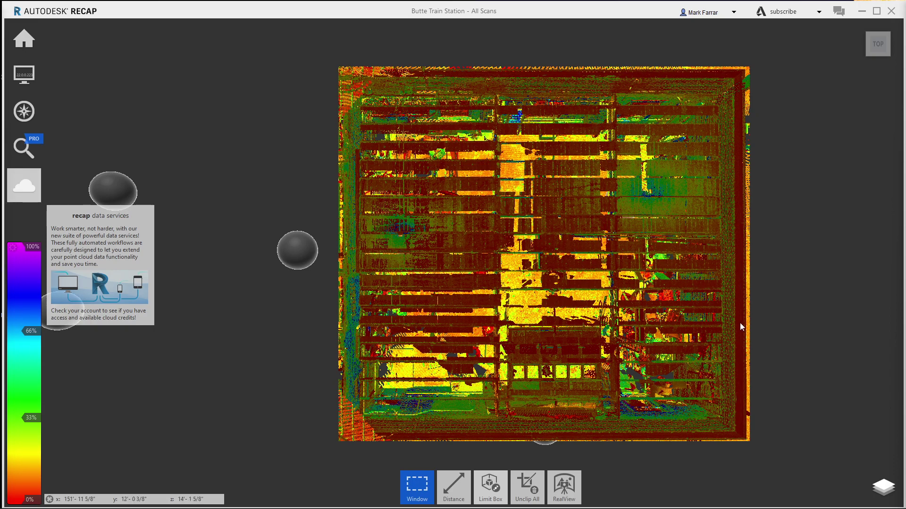
# In ReCap's top view, select a very thin full-depth strip near the building's right-hand wall and clip everything outside it.
pyautogui.click(881, 53)
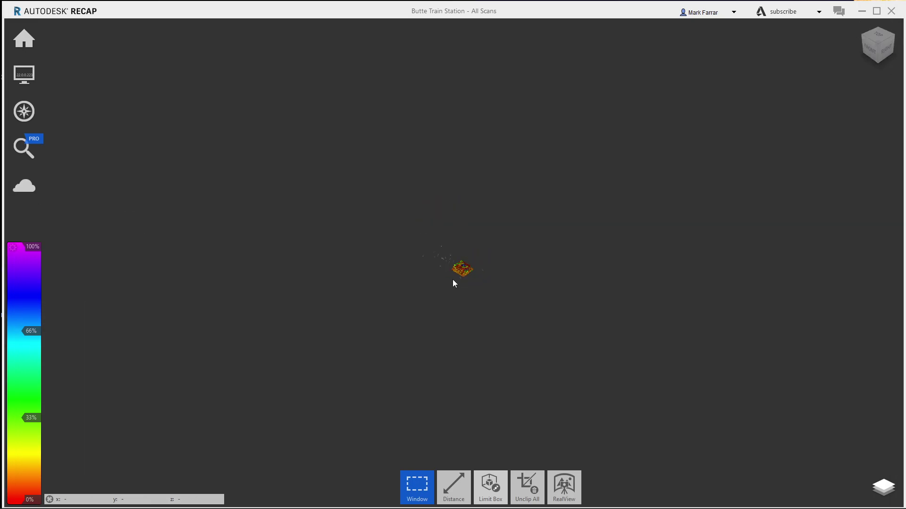
pyautogui.scroll(10, 452, 282)
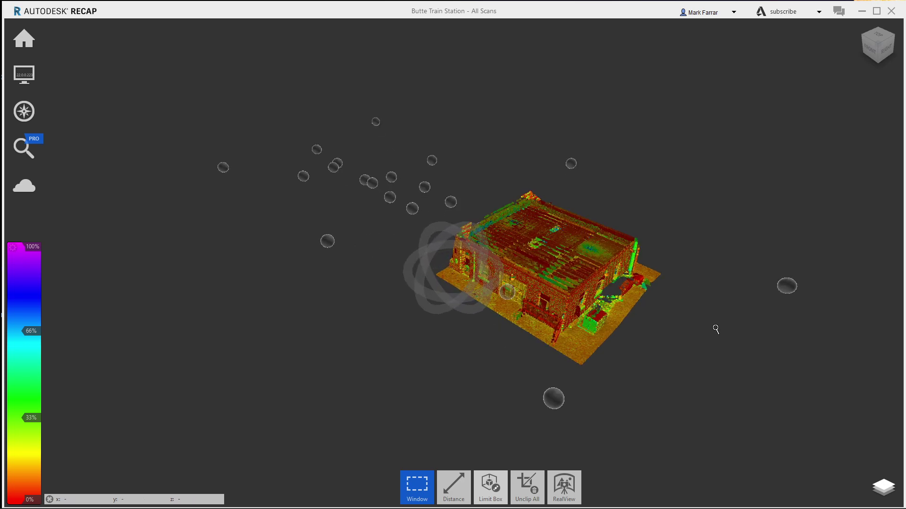
pyautogui.scroll(3, 716, 329)
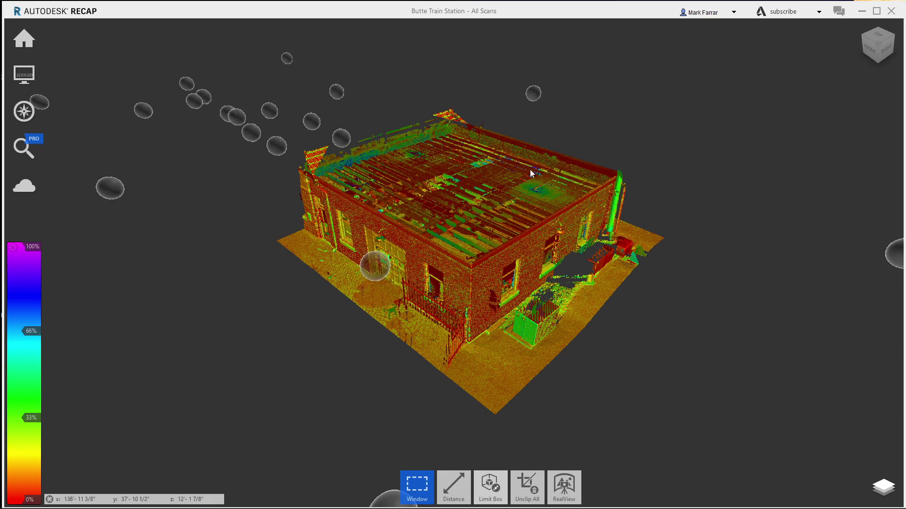
pyautogui.click(879, 37)
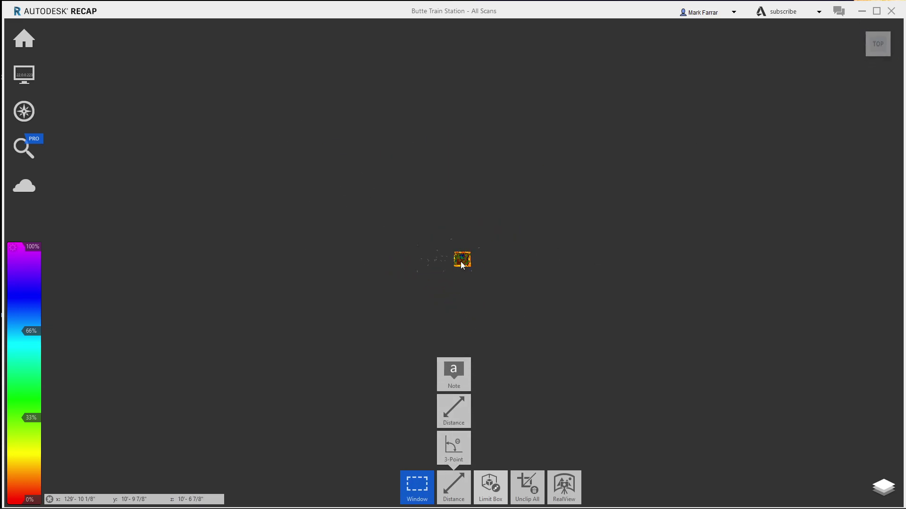
pyautogui.scroll(4, 461, 261)
pyautogui.scroll(5, 461, 262)
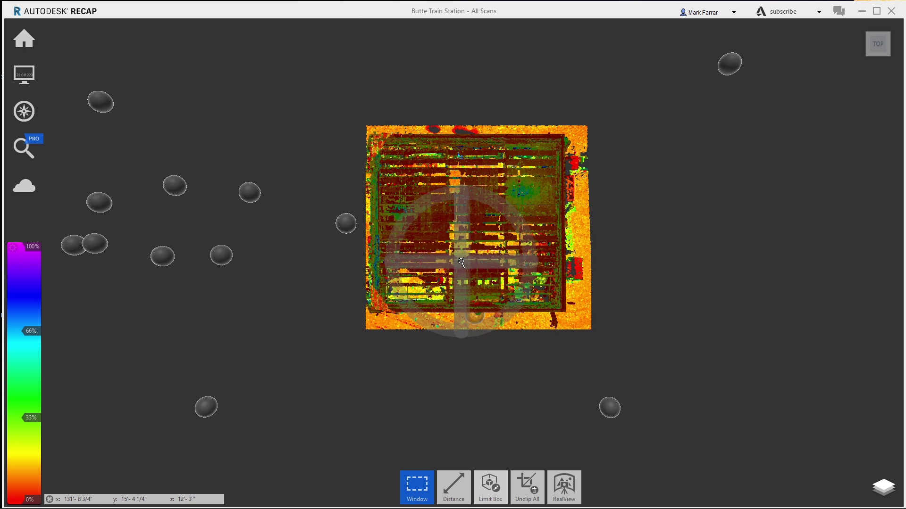
pyautogui.scroll(2, 521, 174)
pyautogui.moveTo(523, 491)
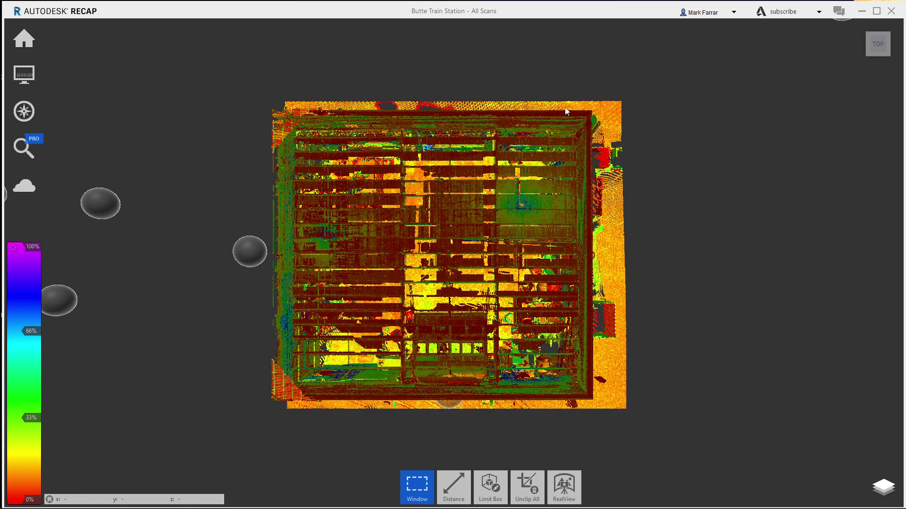
pyautogui.moveTo(565, 109); pyautogui.dragTo(567, 408)
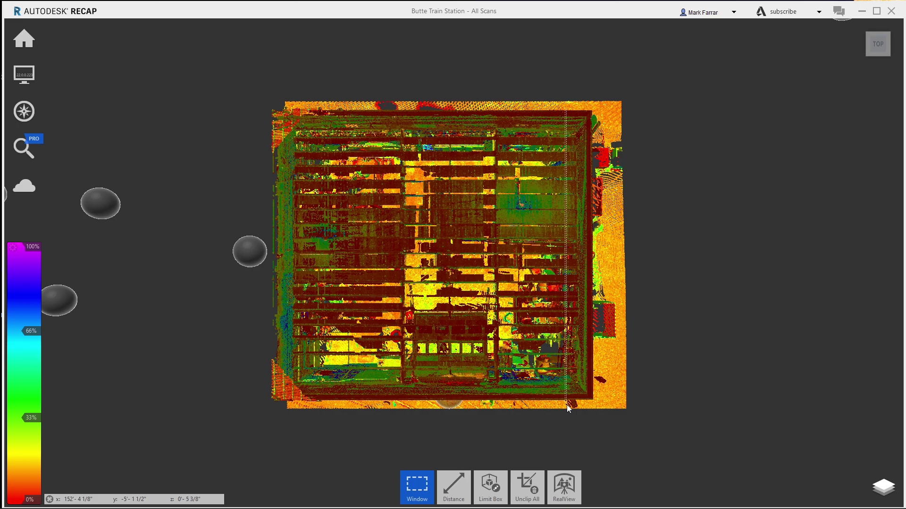
pyautogui.moveTo(568, 408); pyautogui.dragTo(568, 409)
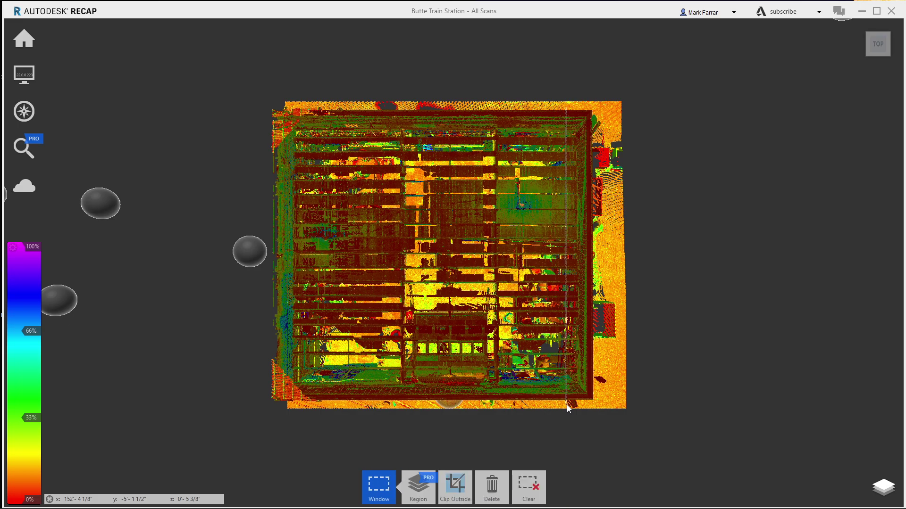
pyautogui.click(454, 485)
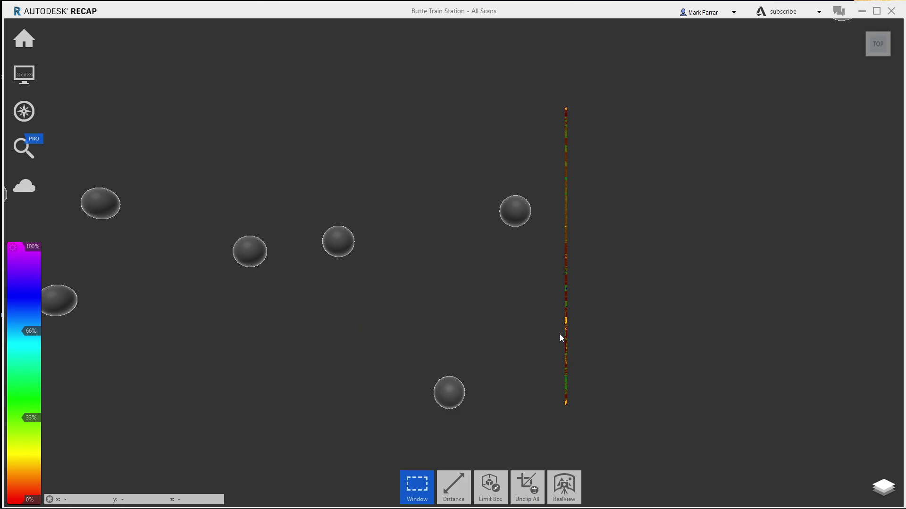
pyautogui.moveTo(24, 40)
pyautogui.moveTo(285, 34)
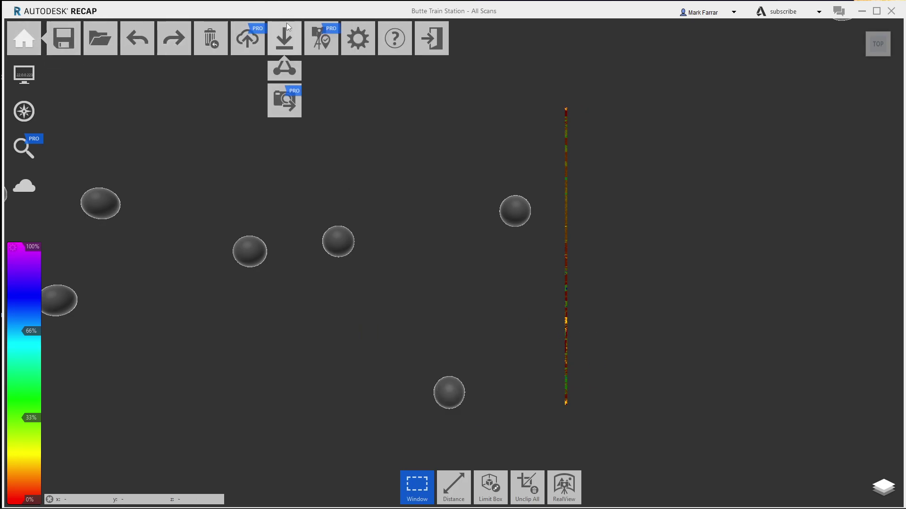
pyautogui.click(292, 81)
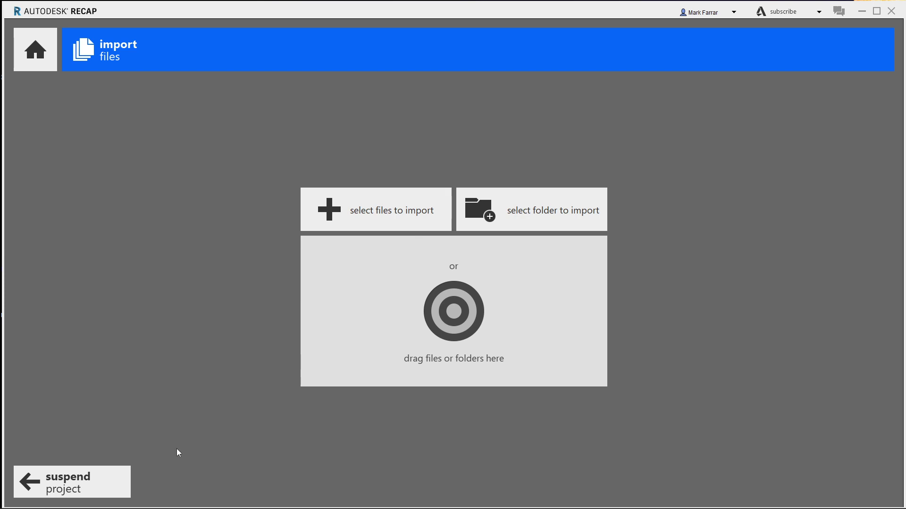
pyautogui.click(102, 474)
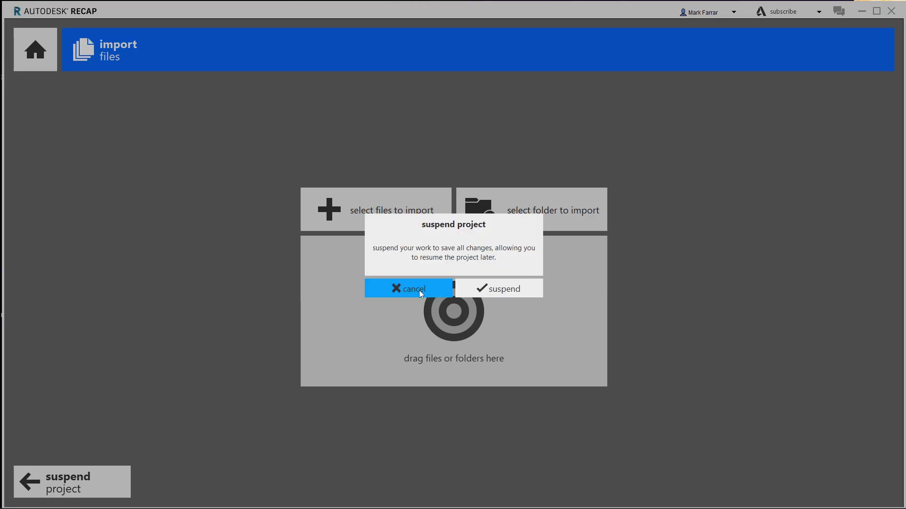
pyautogui.click(514, 295)
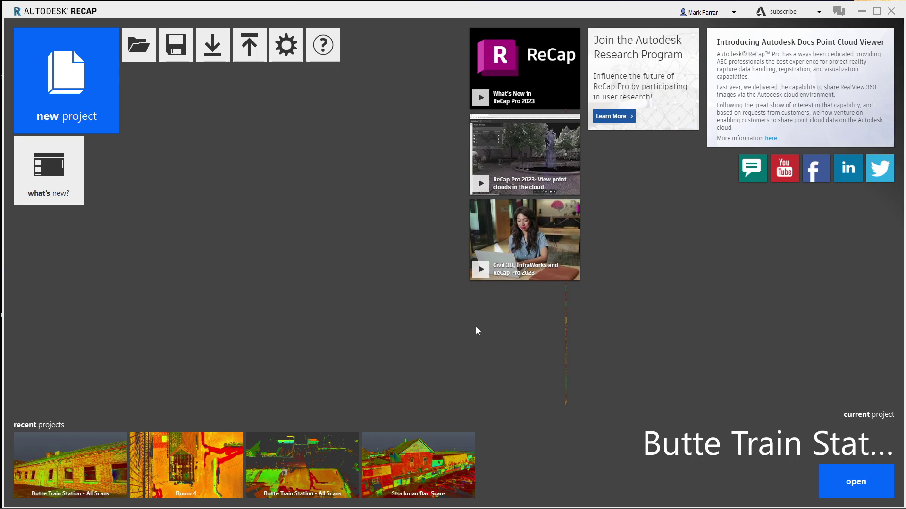
pyautogui.click(605, 330)
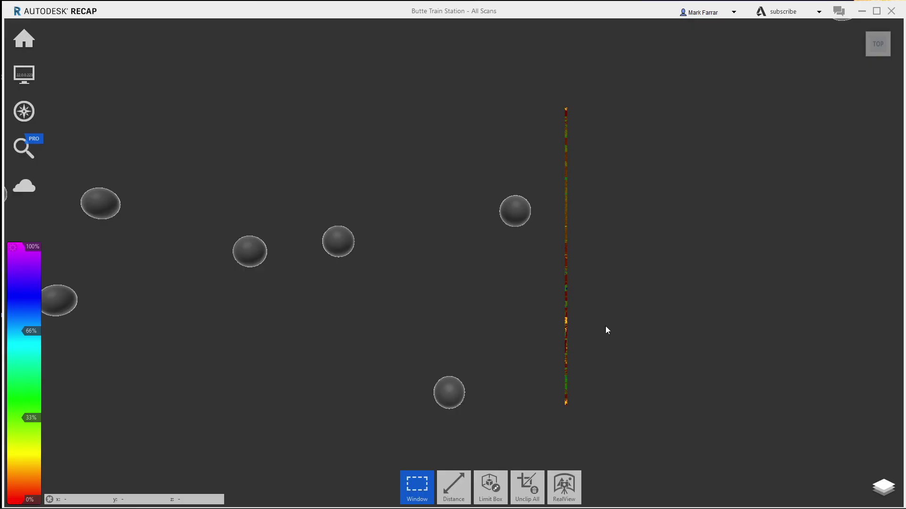
pyautogui.moveTo(31, 36)
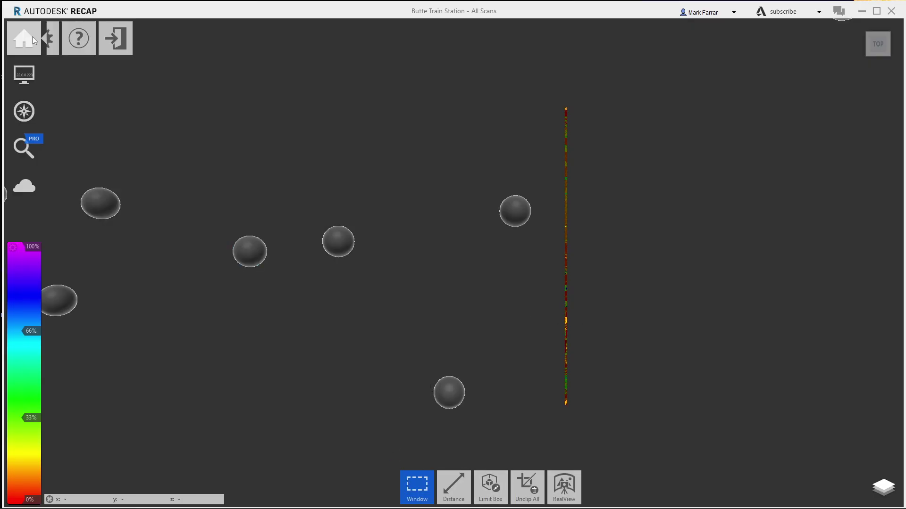
pyautogui.click(290, 35)
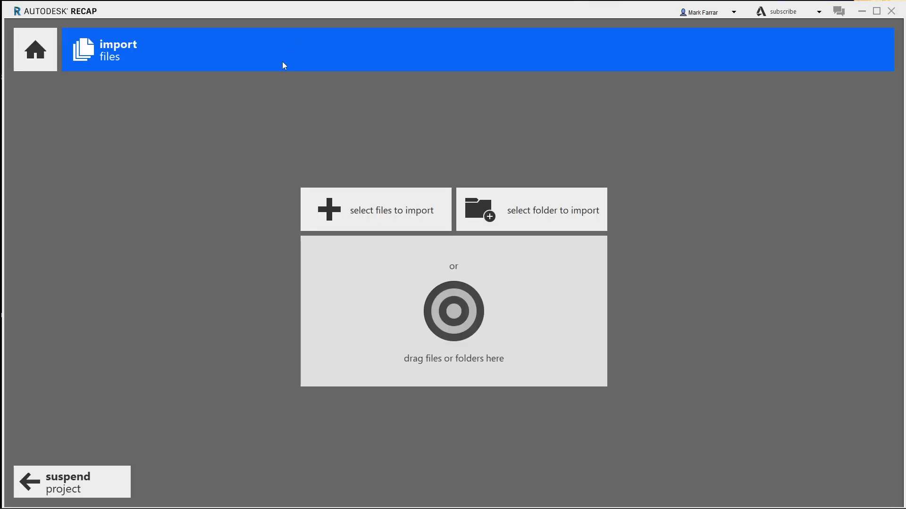
pyautogui.click(120, 482)
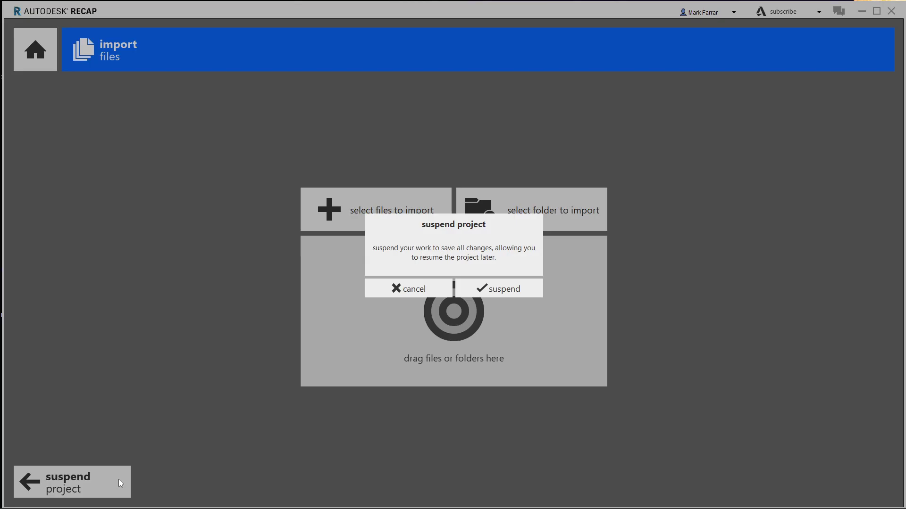
pyautogui.click(491, 292)
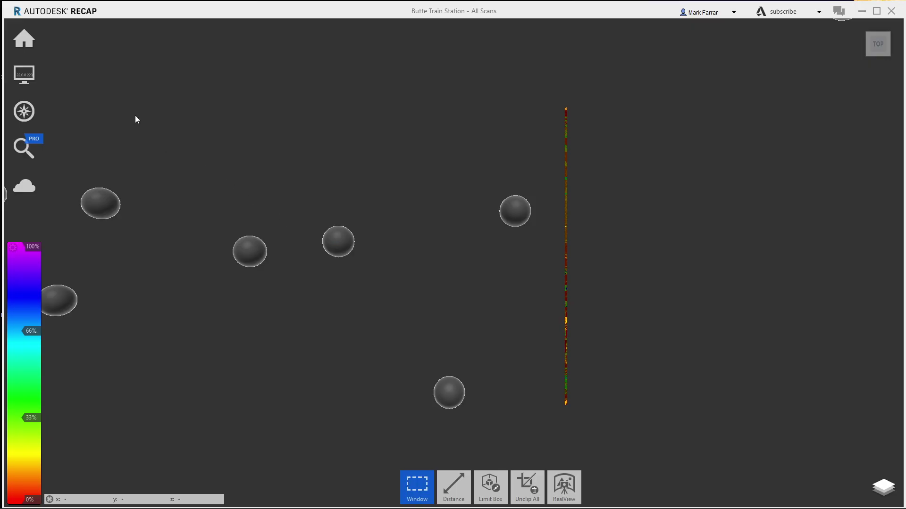
# Export the clipped thin strip as a Unified RCP named Room 4 N-S Slice in the Room 4 Lesson folder.
pyautogui.moveTo(24, 38)
pyautogui.moveTo(278, 39)
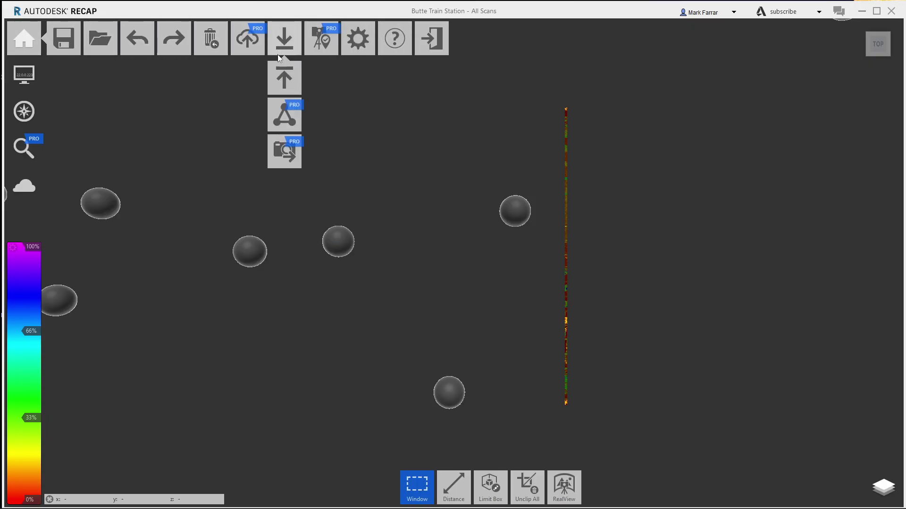
pyautogui.click(281, 78)
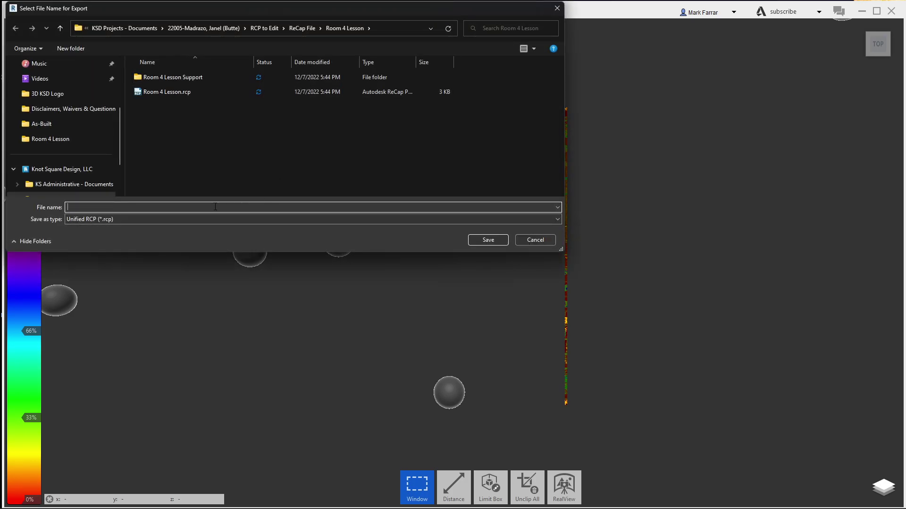
pyautogui.write('Room ')
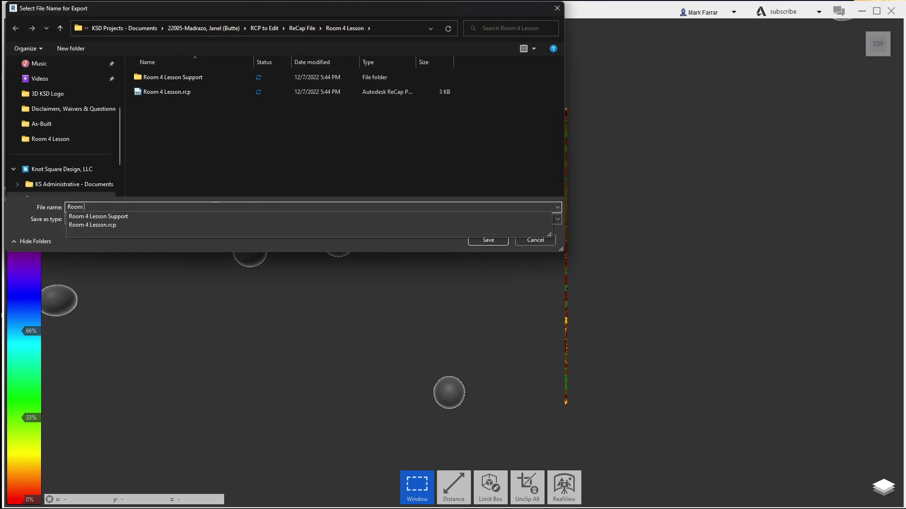
pyautogui.write('4 N')
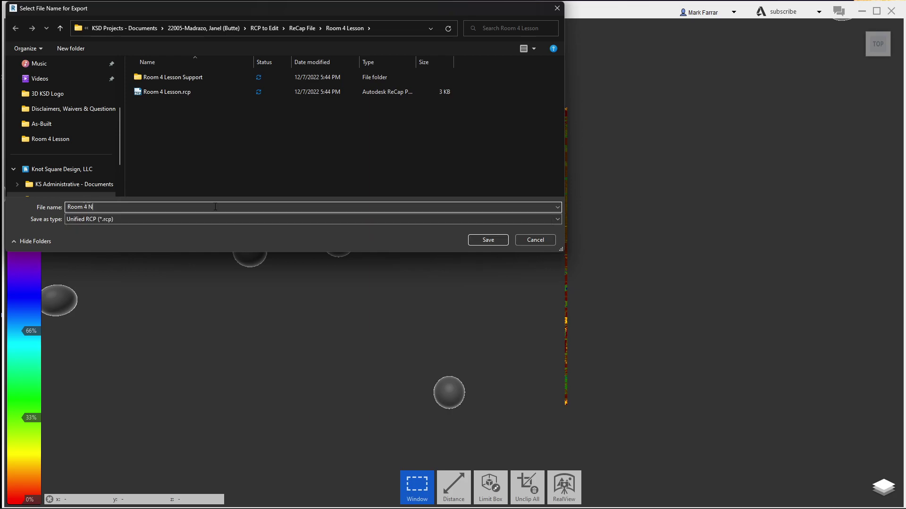
pyautogui.write('-S Slice')
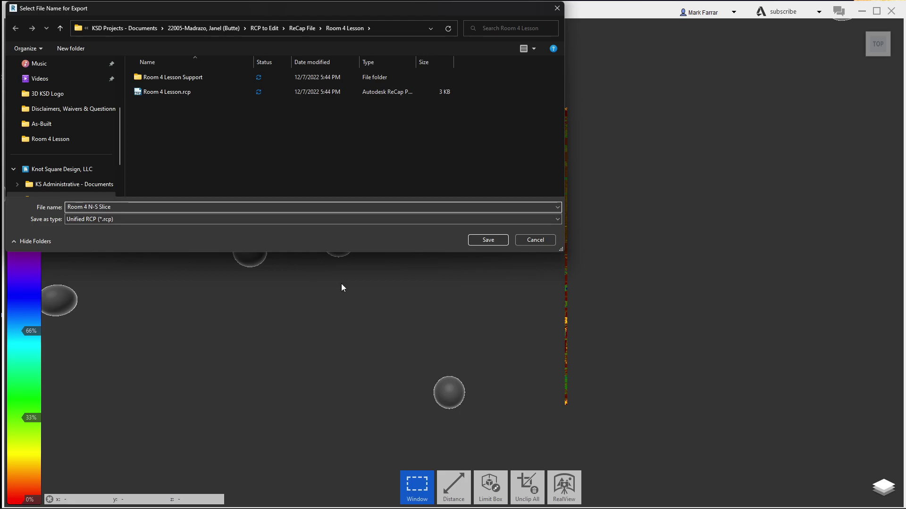
pyautogui.click(488, 240)
pyautogui.click(507, 282)
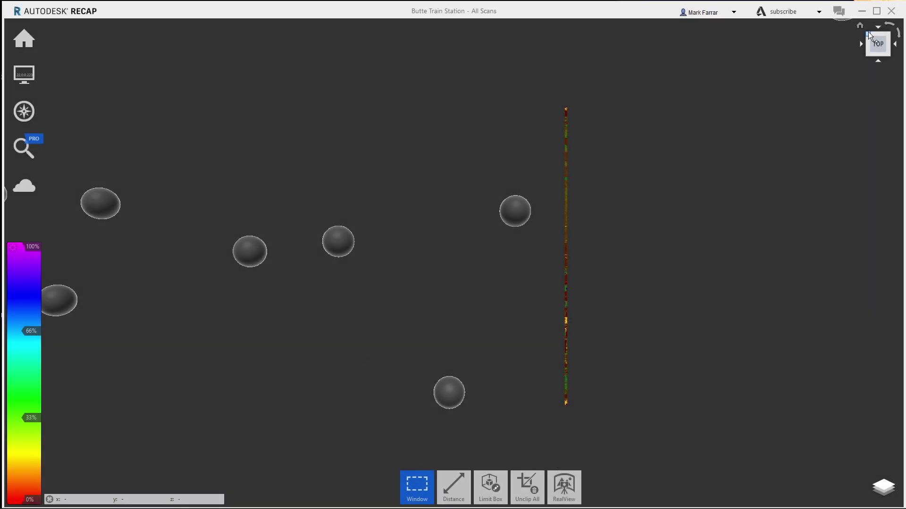
# View the slice at an angle from its right side and measure the horizontal distance between its two outer walls.
pyautogui.click(876, 52)
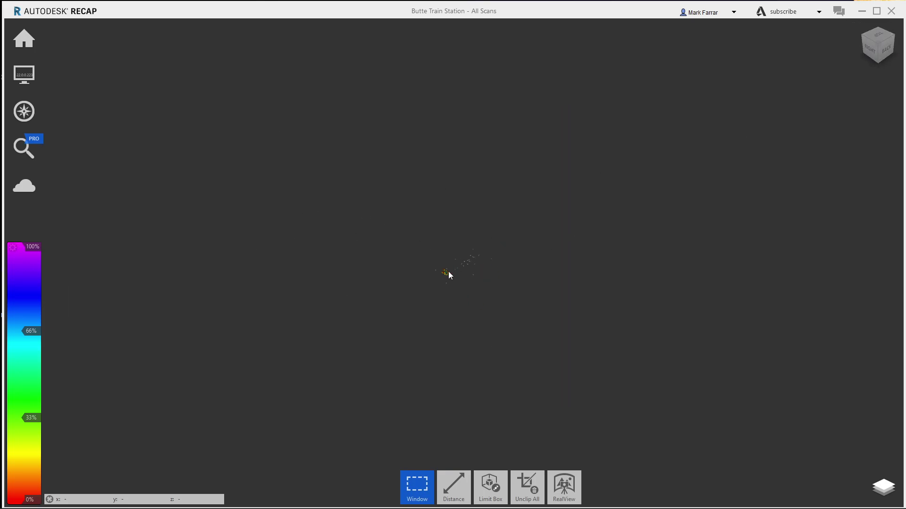
pyautogui.scroll(8, 448, 274)
pyautogui.scroll(3, 449, 273)
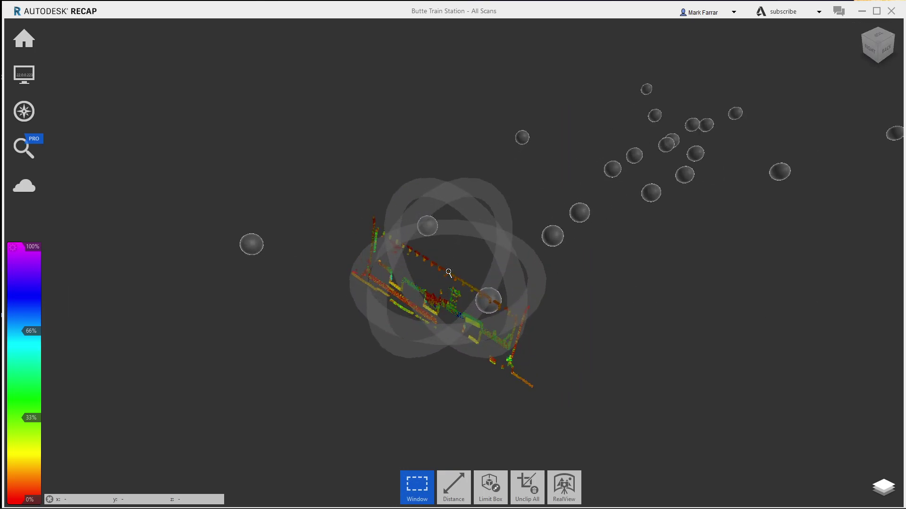
pyautogui.scroll(5, 467, 330)
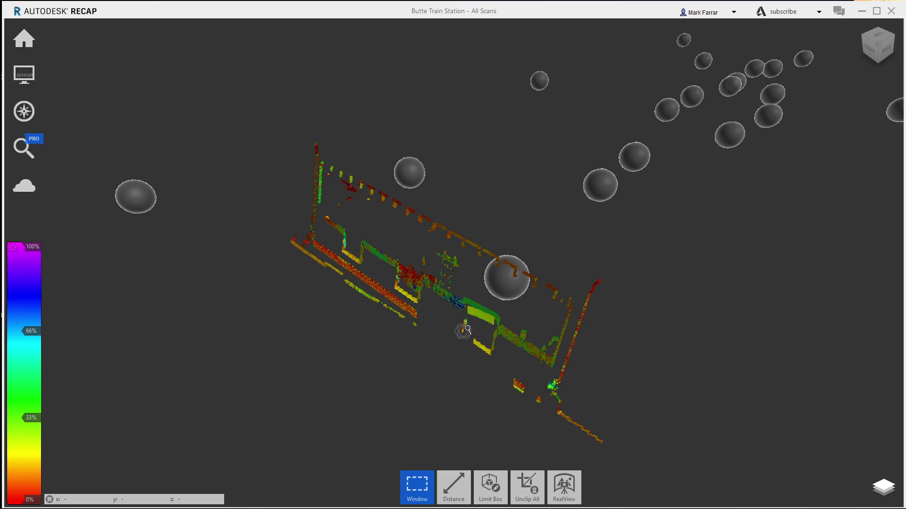
pyautogui.moveTo(425, 272); pyautogui.dragTo(582, 259)
pyautogui.scroll(2, 586, 260)
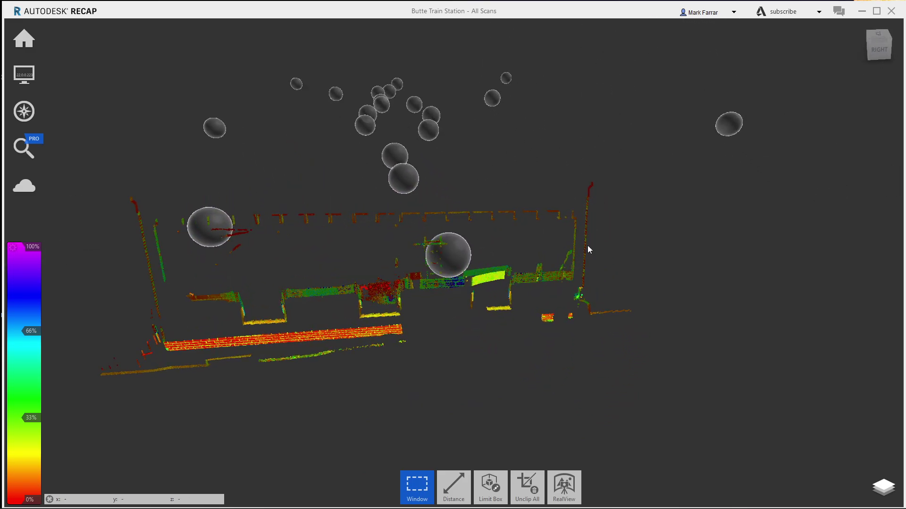
pyautogui.click(454, 487)
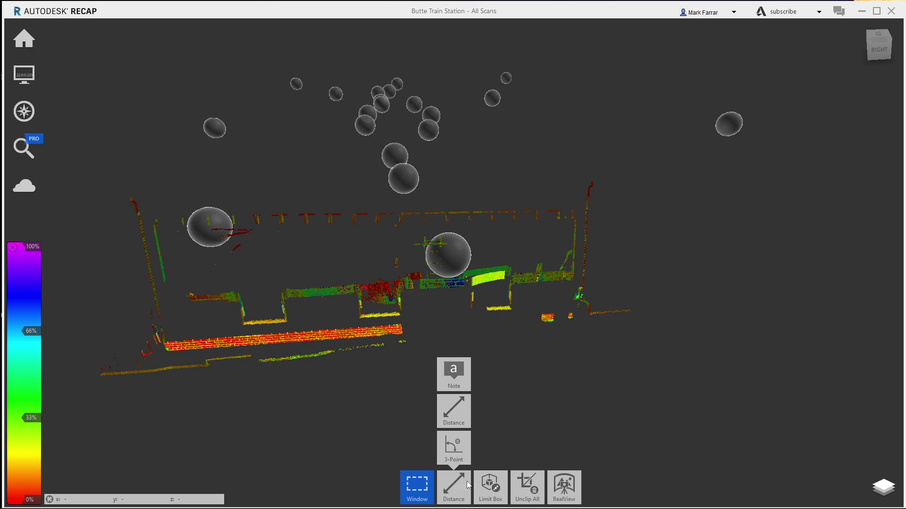
pyautogui.click(453, 407)
pyautogui.click(148, 247)
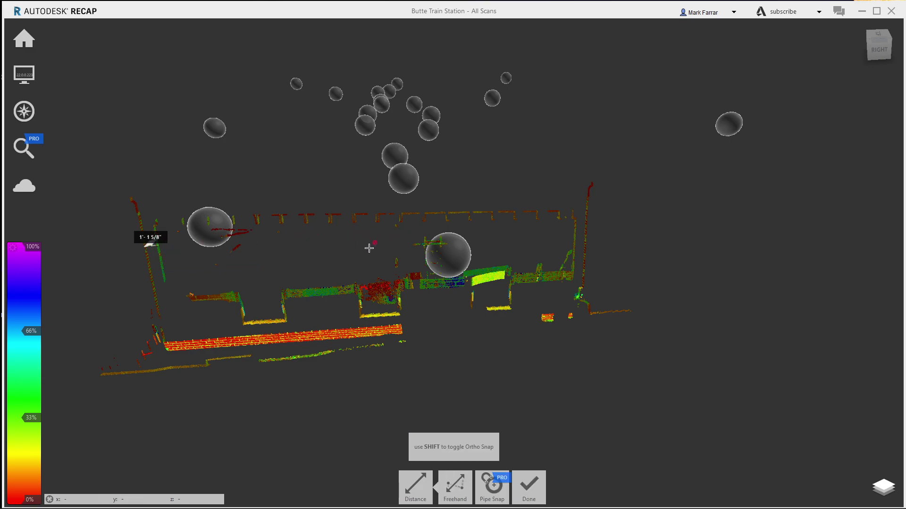
pyautogui.click(438, 239)
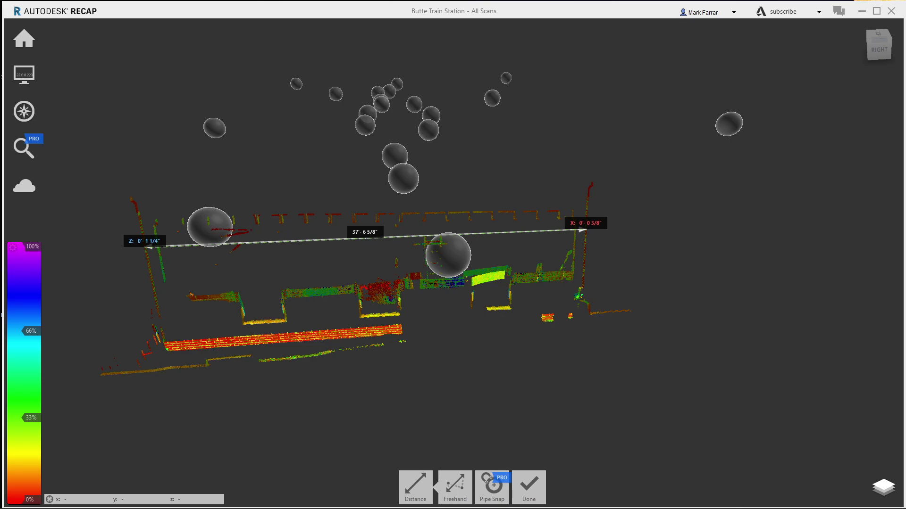
# Switch to File Explorer and check the size of the Room 4 N-S Slice Support folder.
pyautogui.hotkey('alt', 'Tab')
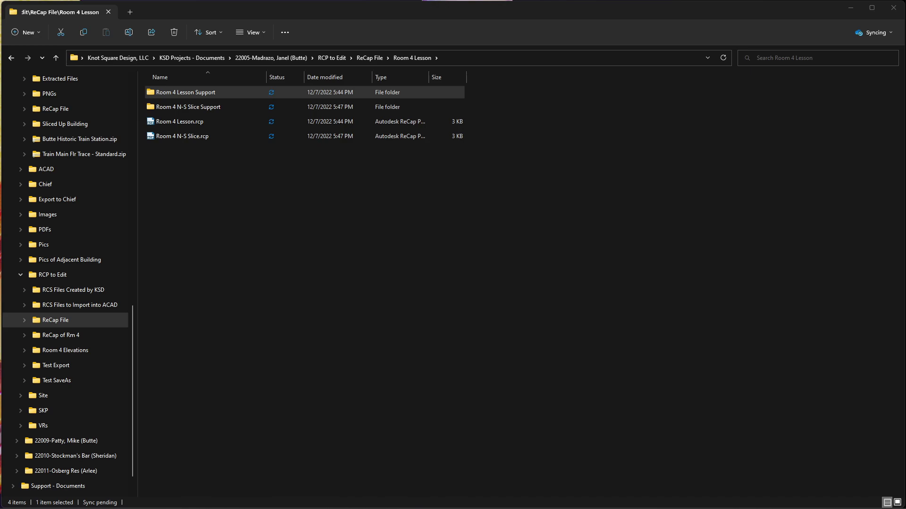
pyautogui.rightClick(177, 107)
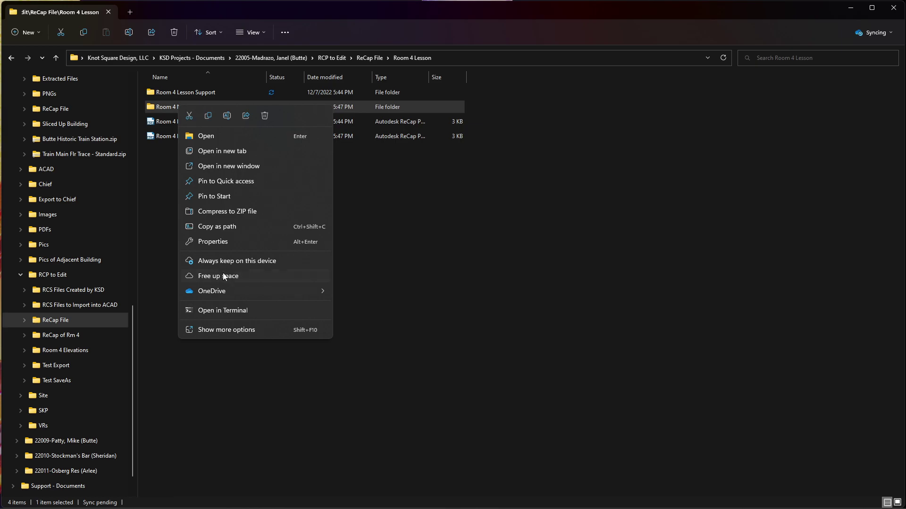
pyautogui.click(222, 242)
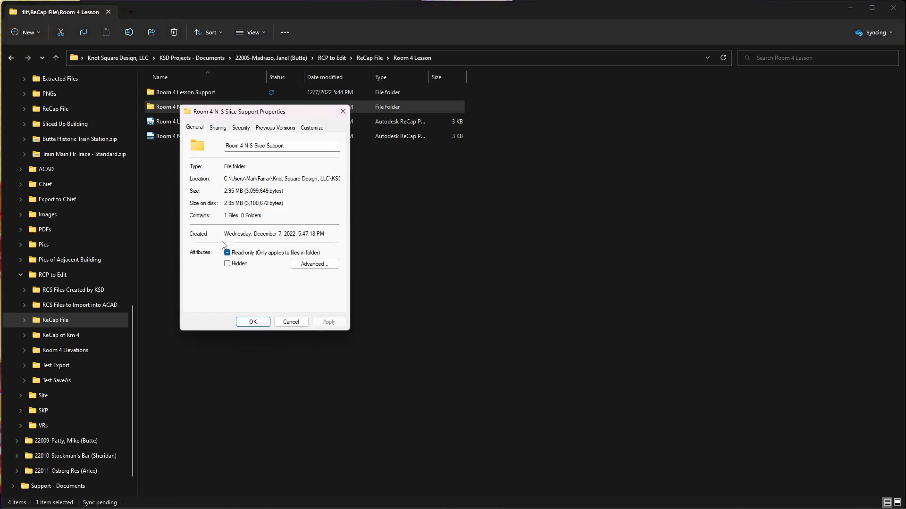
pyautogui.click(288, 322)
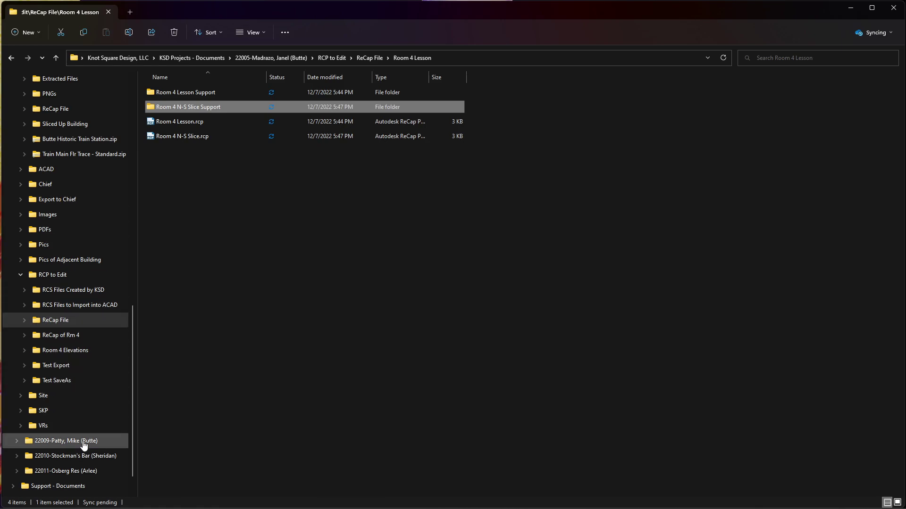
# Expand the ReCap of Rm 4 folder under RCP to Edit to show its subfolders.
pyautogui.click(22, 336)
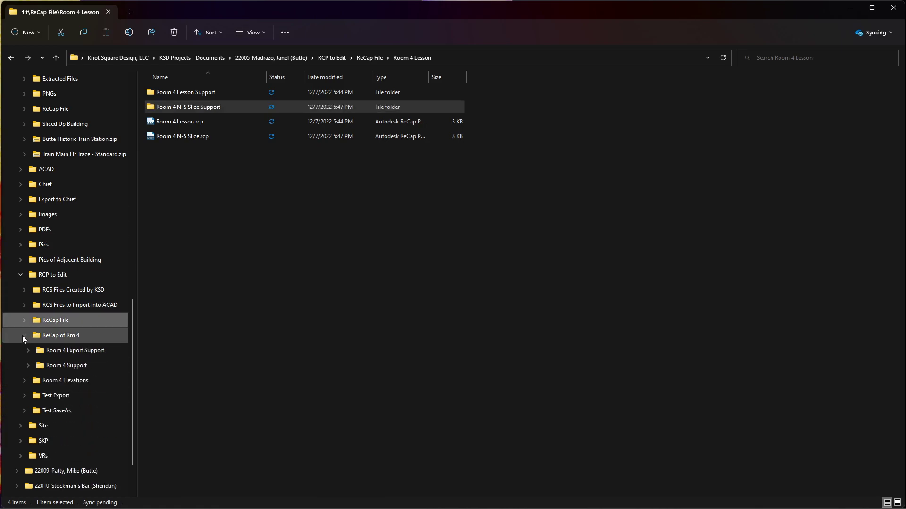